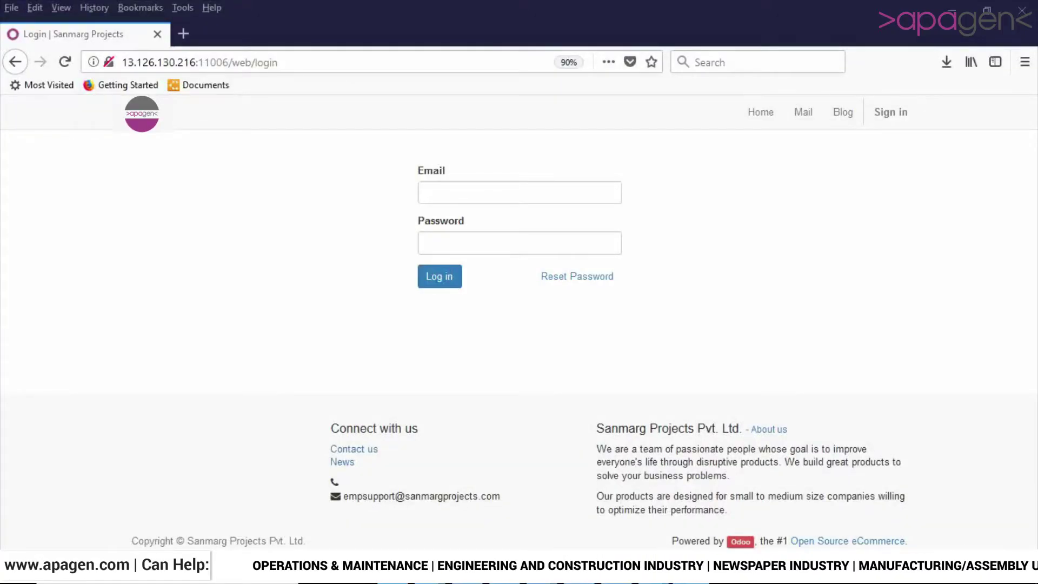
- Log in to the site with the account's e-mail address and password
left_click(427, 191)
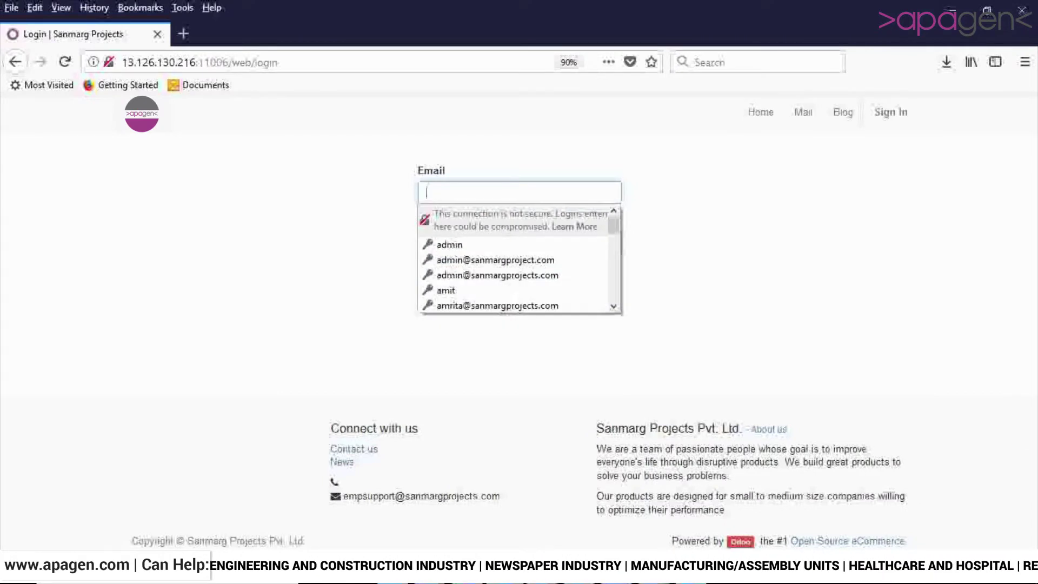
key("Tab")
left_click(426, 192)
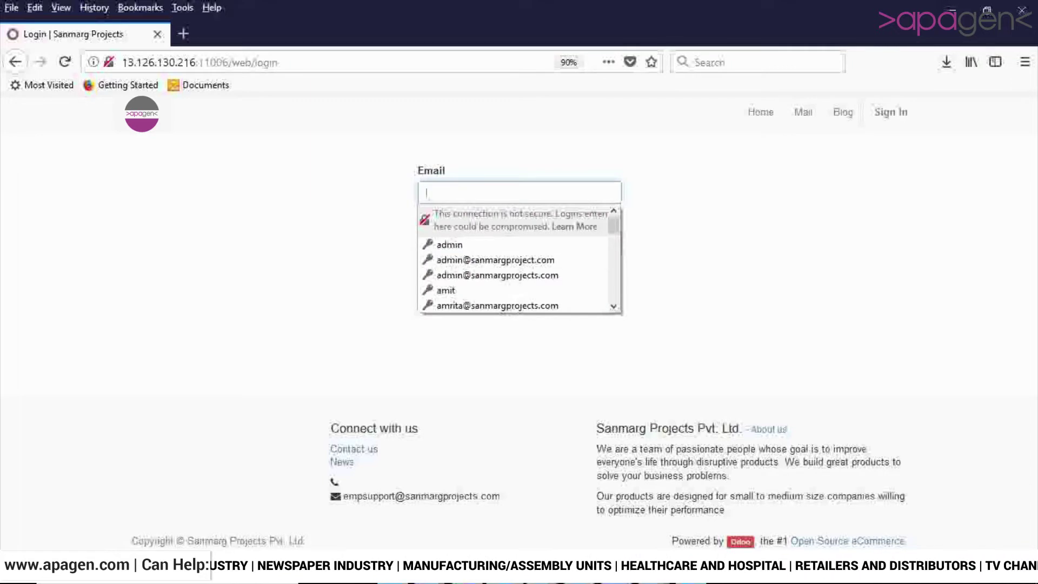
key("Escape")
type("pm")
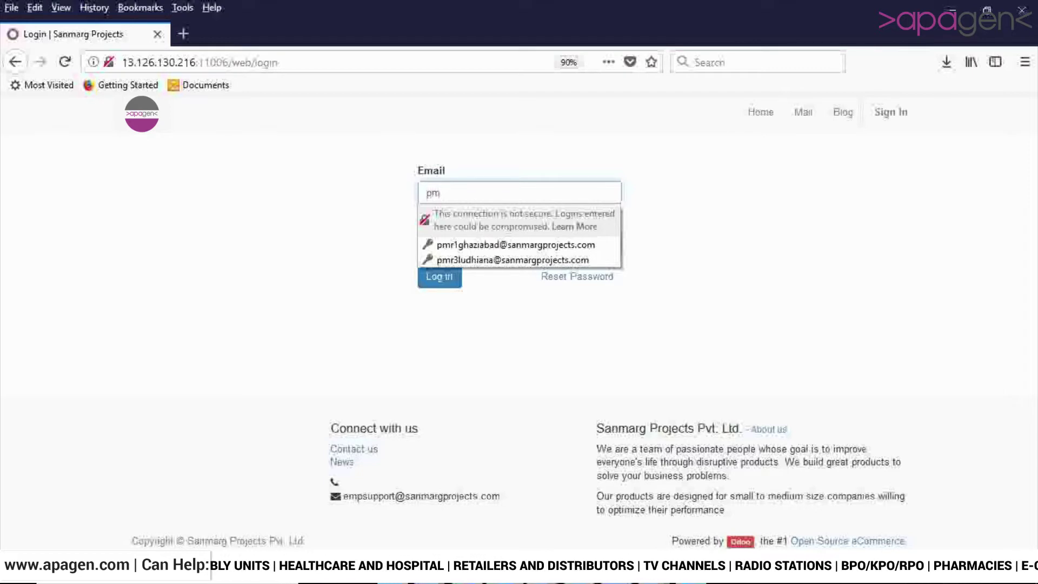
key("Down")
key("Return")
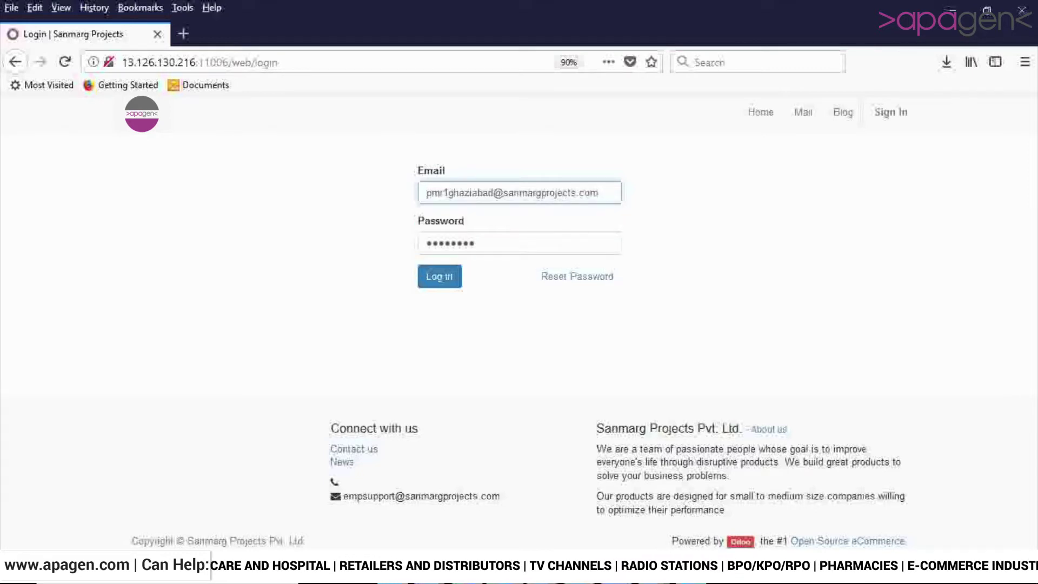
key("Tab")
key("BackSpace")
type("•••")
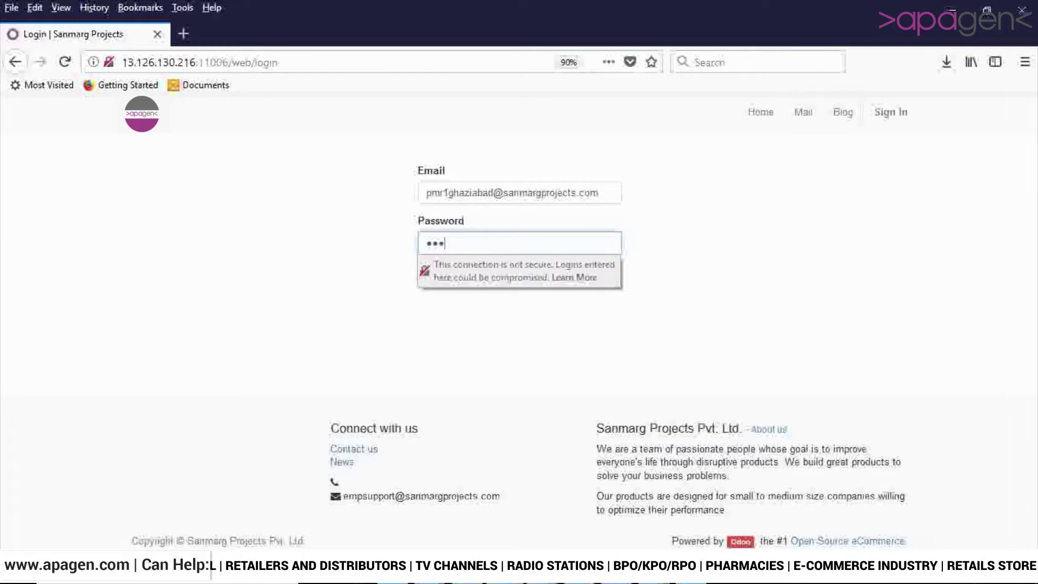
key("Tab")
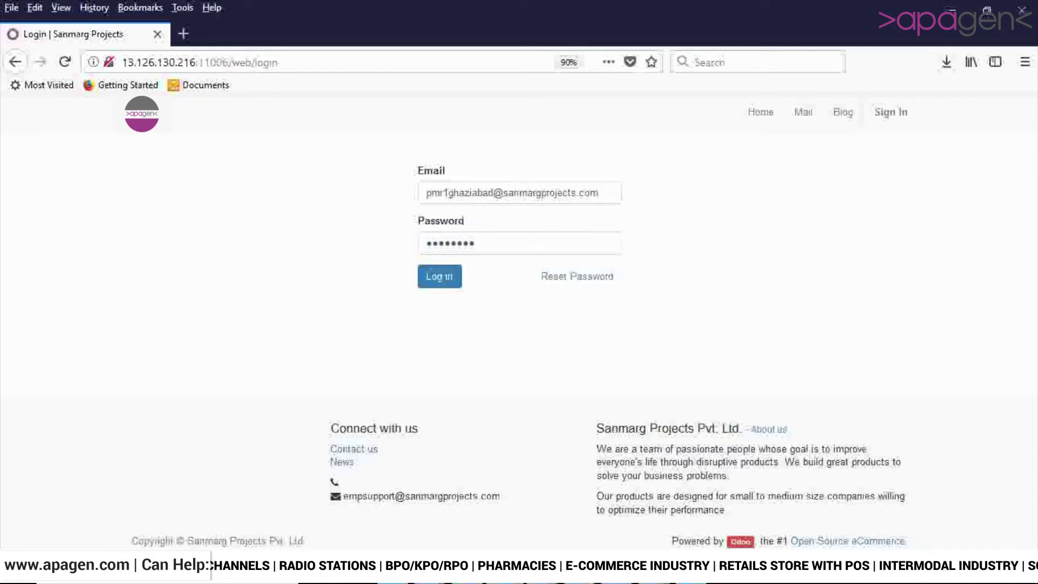
key("Return")
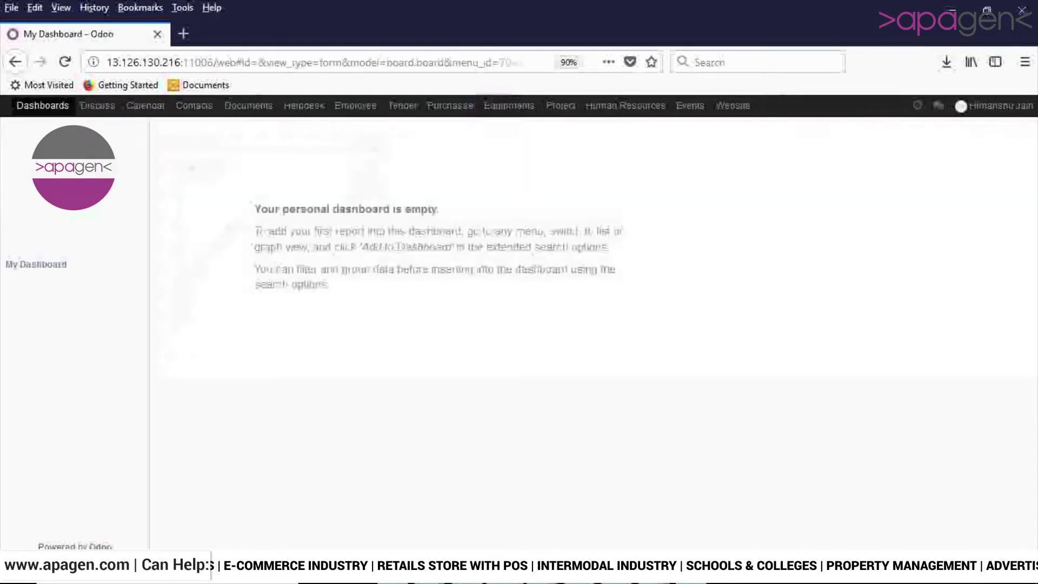
- Open the purchase requisitions in the Purchases module and start a new requisition
left_click(450, 105)
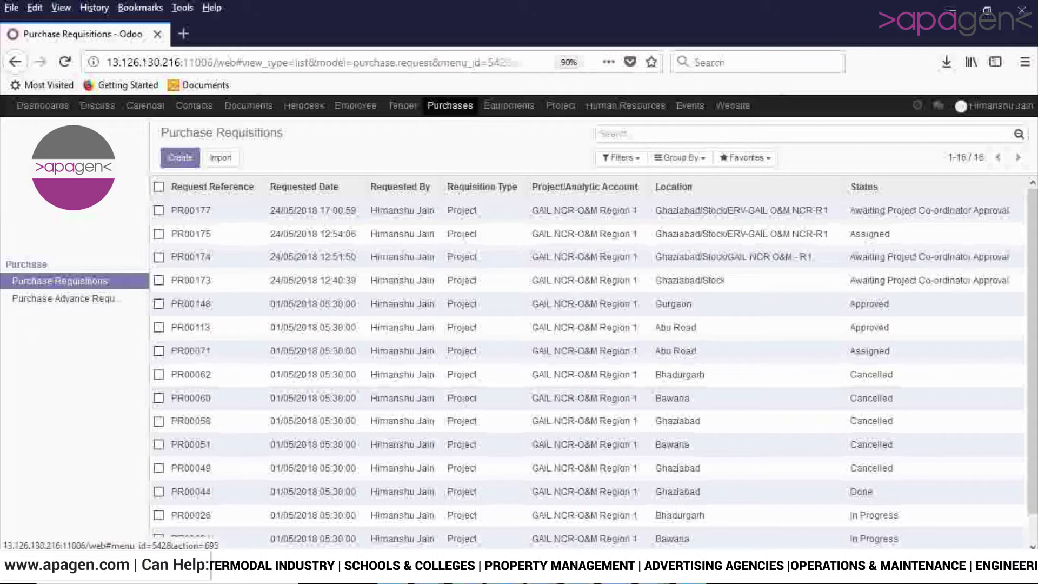
left_click(59, 281)
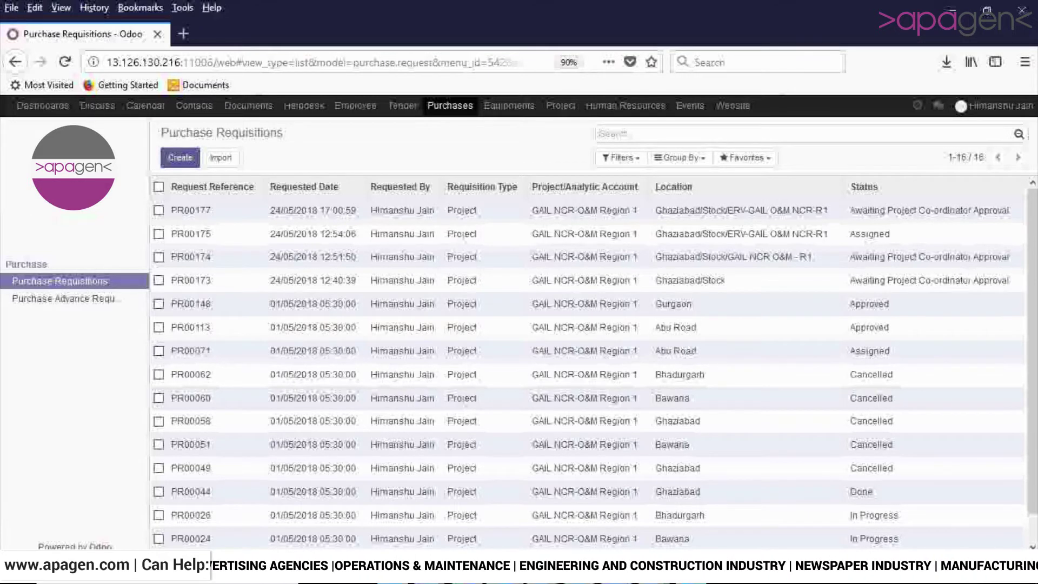
left_click(180, 157)
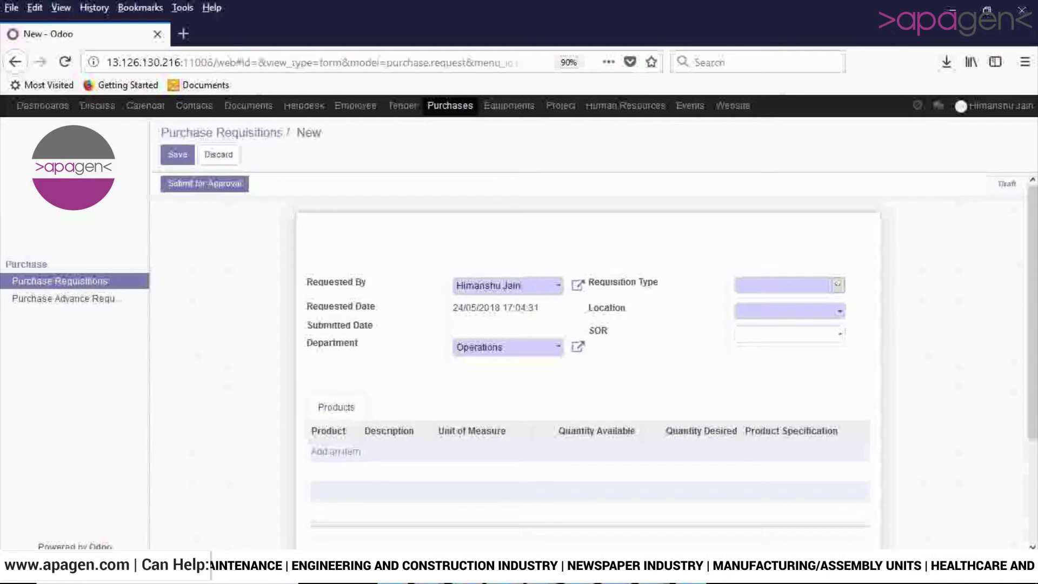
- Set the requisition type to Project and the project/analytic account to GAIL NCR-O&M Region 1
left_click(837, 285)
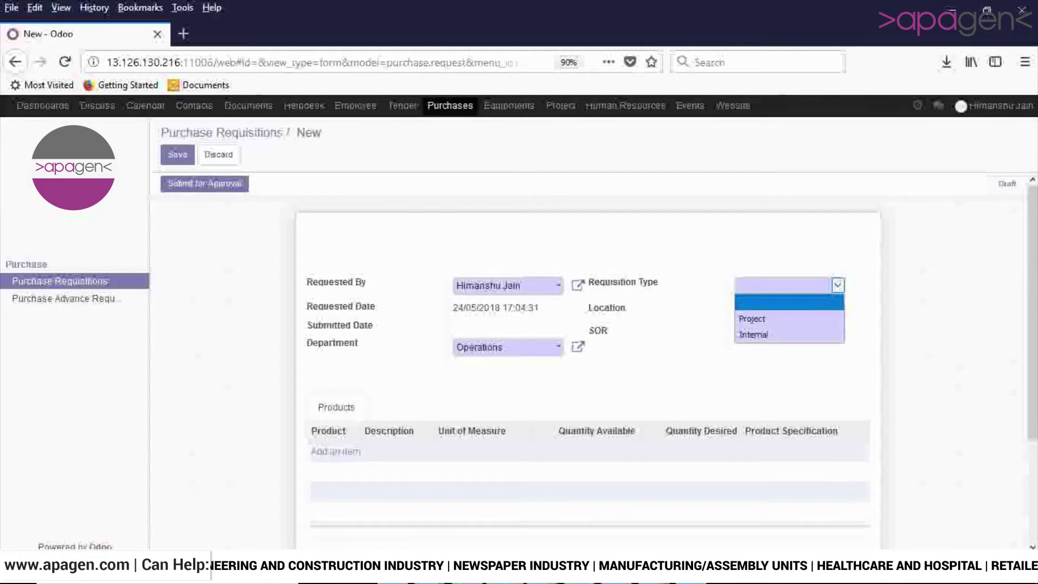
key("Down")
key("Down")
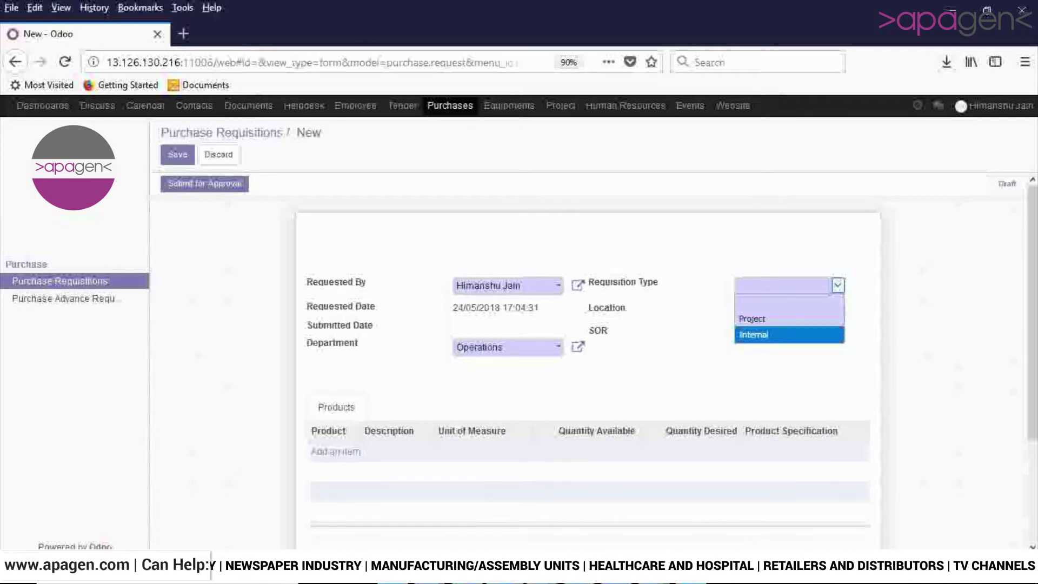
key("Up")
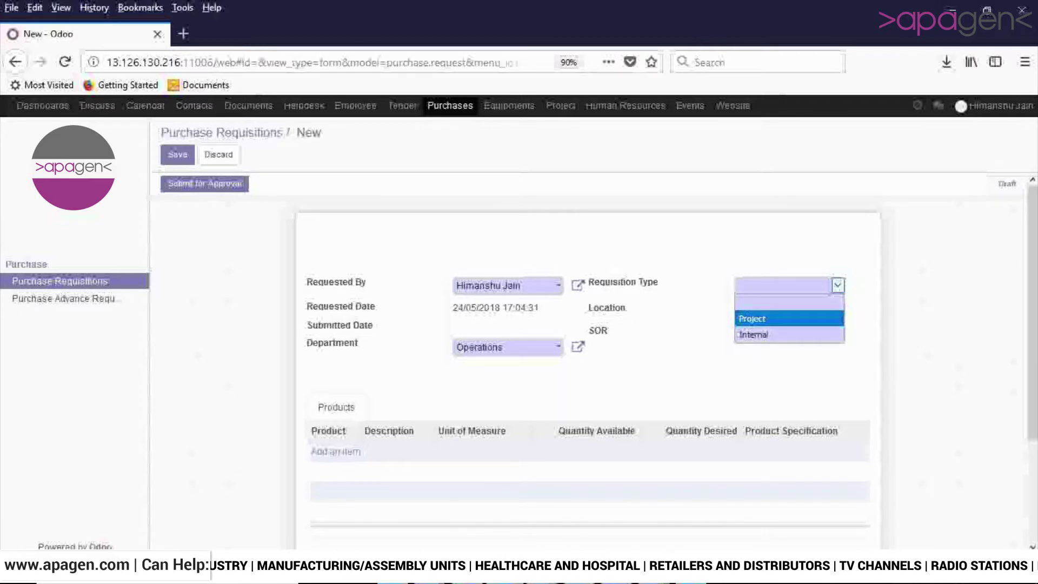
key("Return")
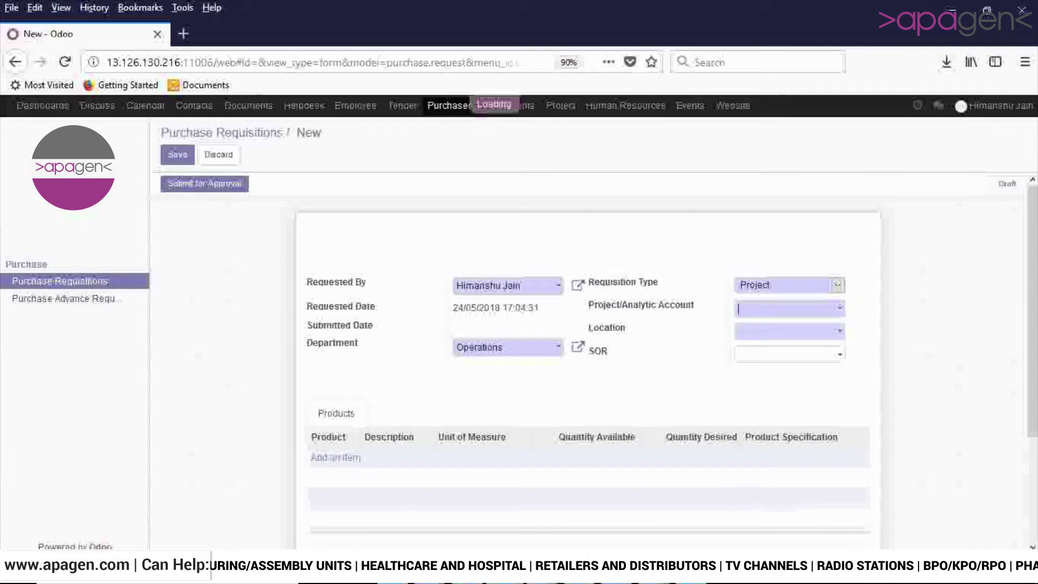
key("Down")
key("Return")
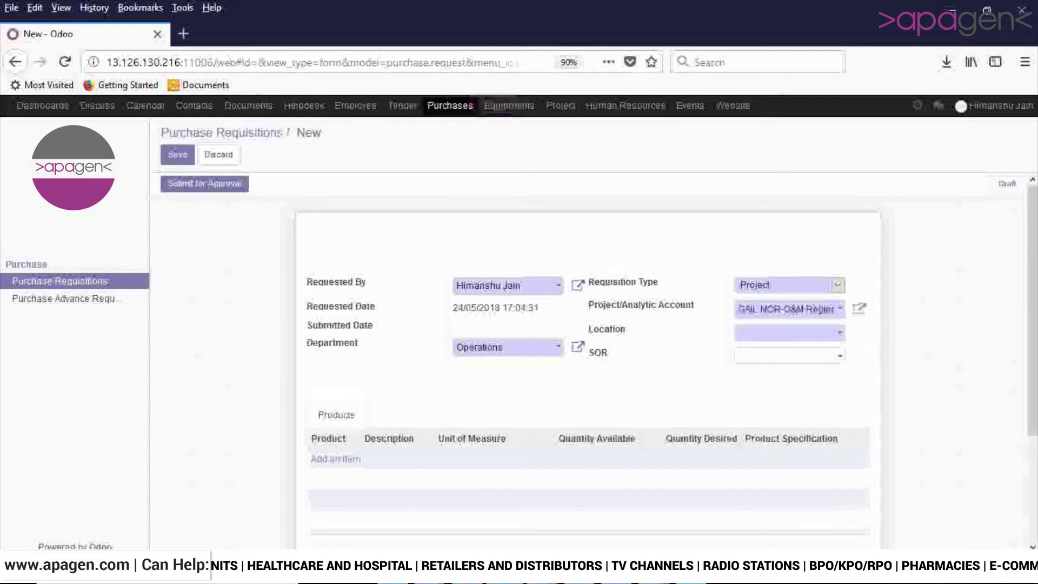
- Set the requisition's location to Ghaziabad/Stock/ERV-GAIL O&M NCR-R1
key("Tab")
key("Down")
type("st")
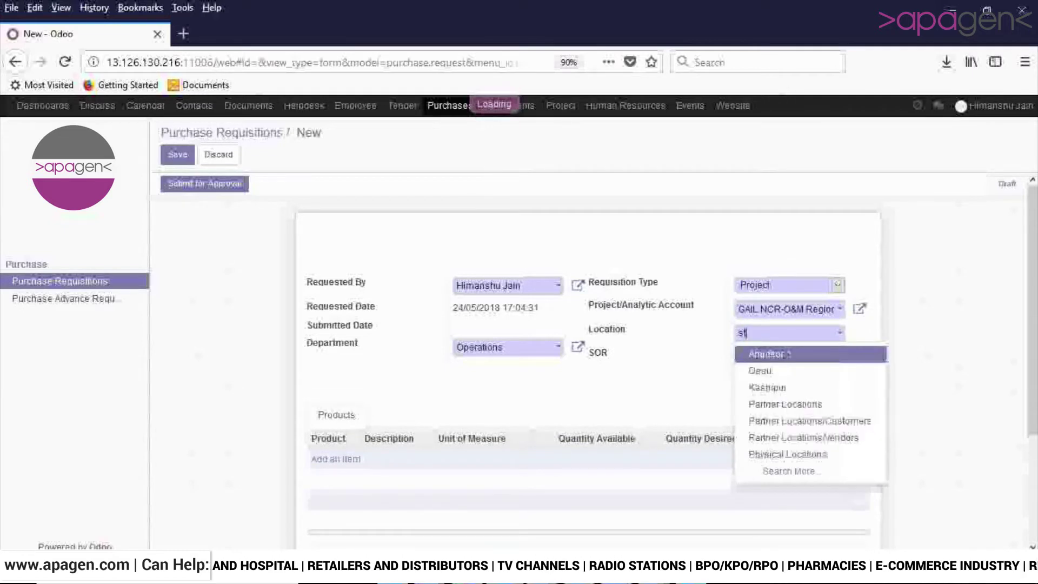
type("ock")
key("Down")
key("Down")
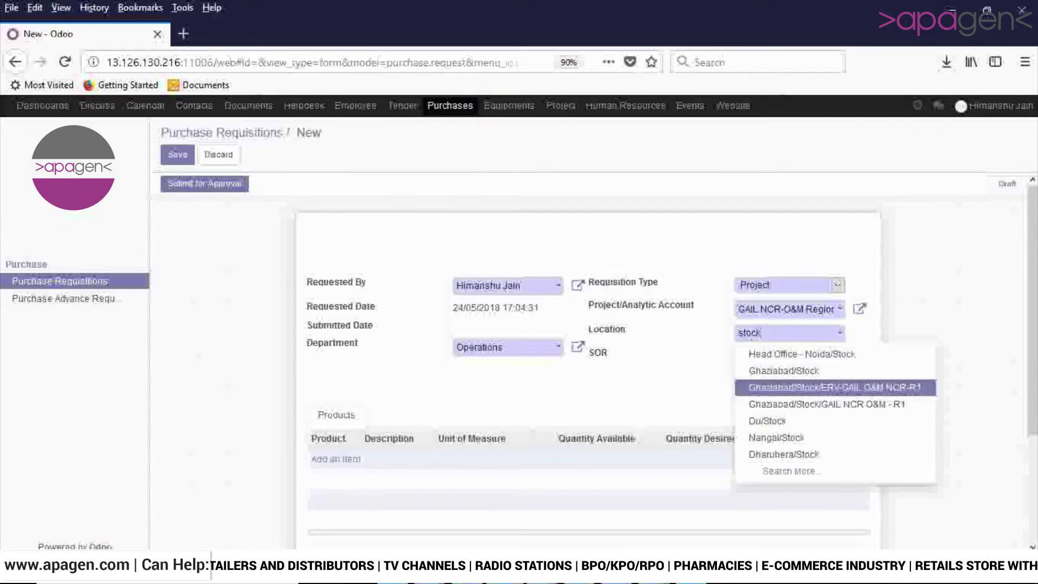
key("Return")
- Add a product line for Adjustable Wrench -12" with the description "Length"
scroll(598, 339, "down", 1)
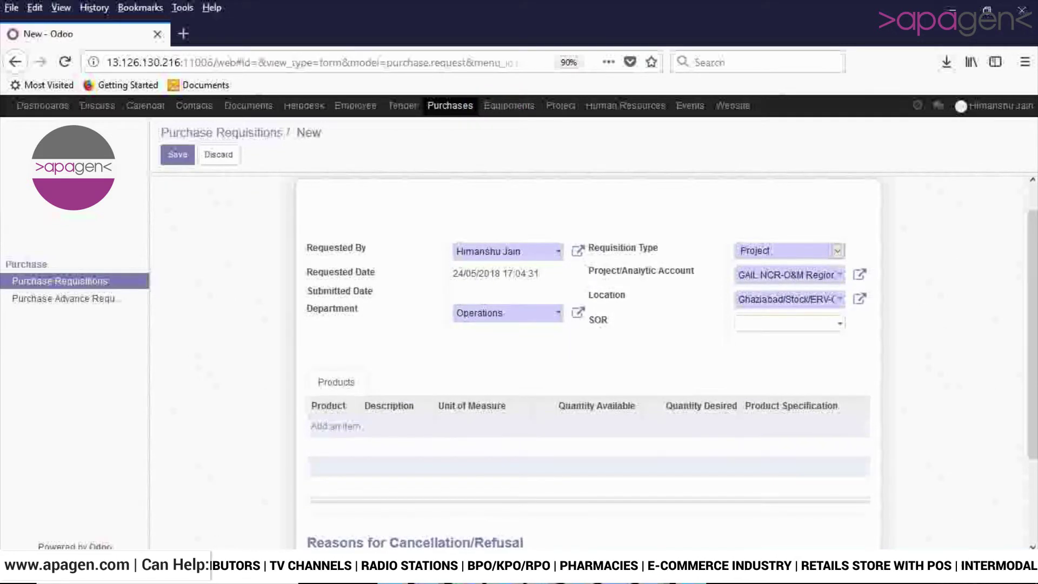
left_click(335, 426)
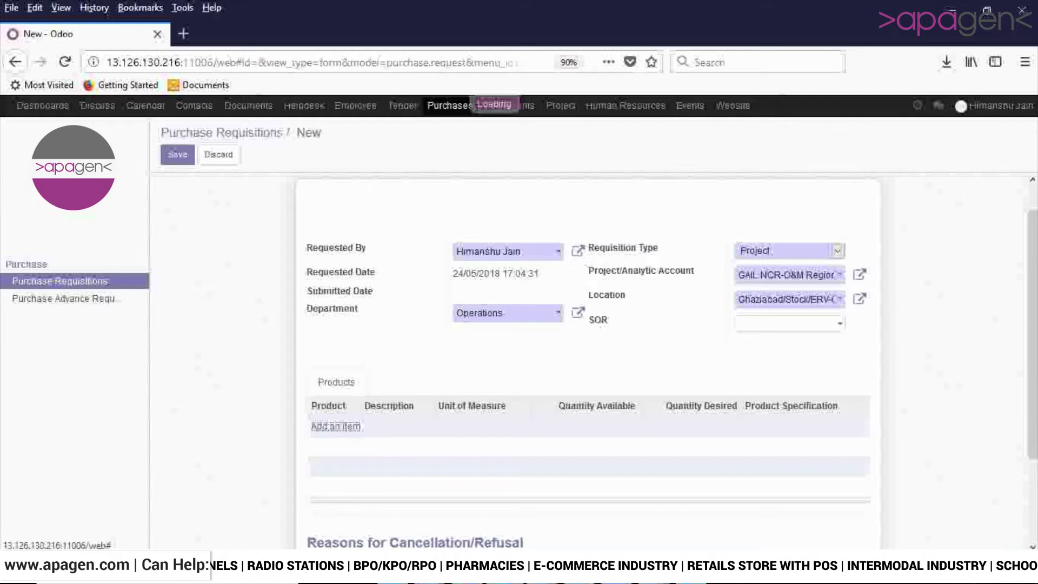
left_click(332, 426)
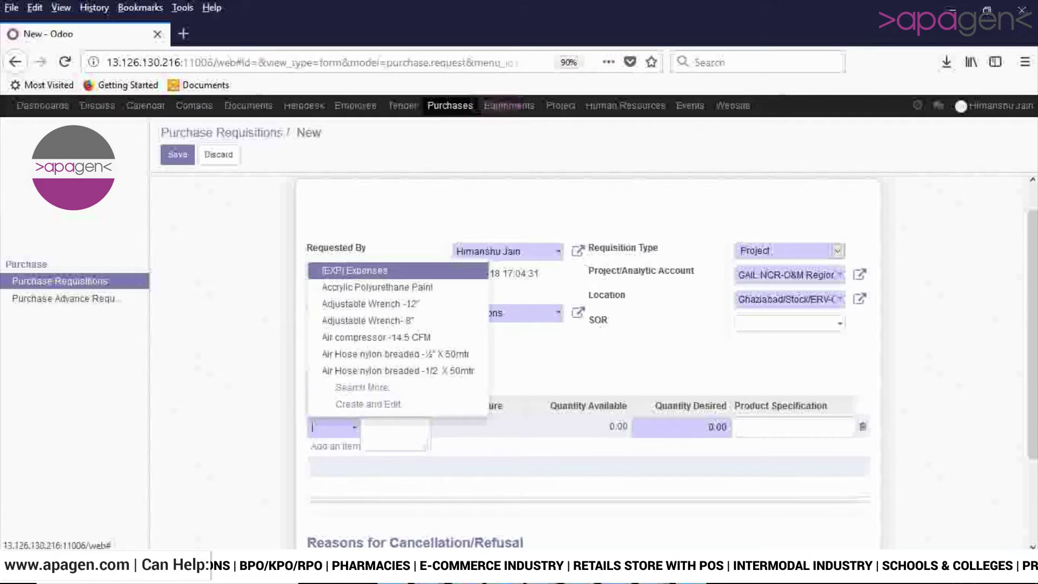
left_click(370, 304)
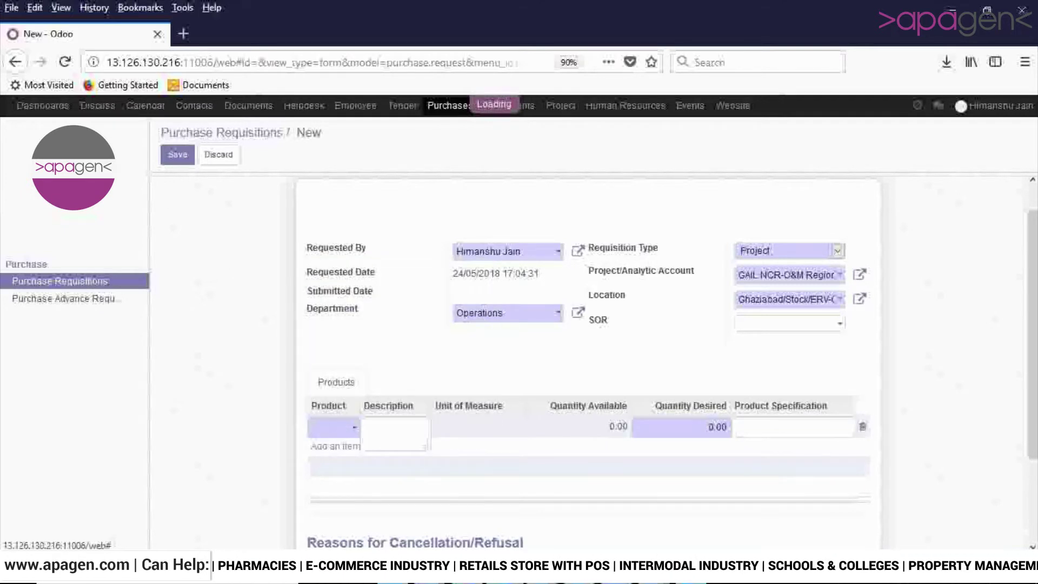
key("Tab")
key("BackSpace")
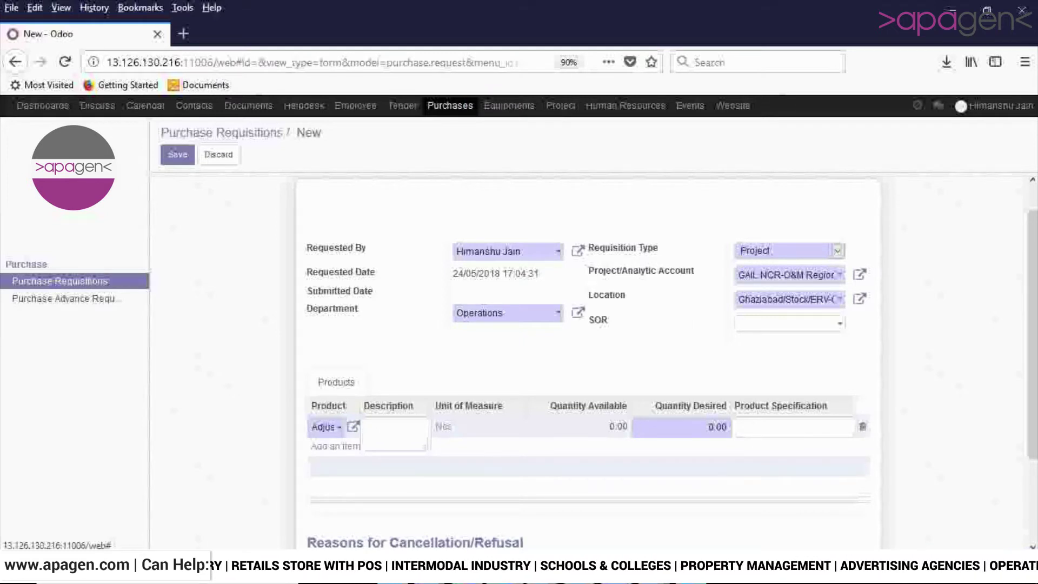
type("Length")
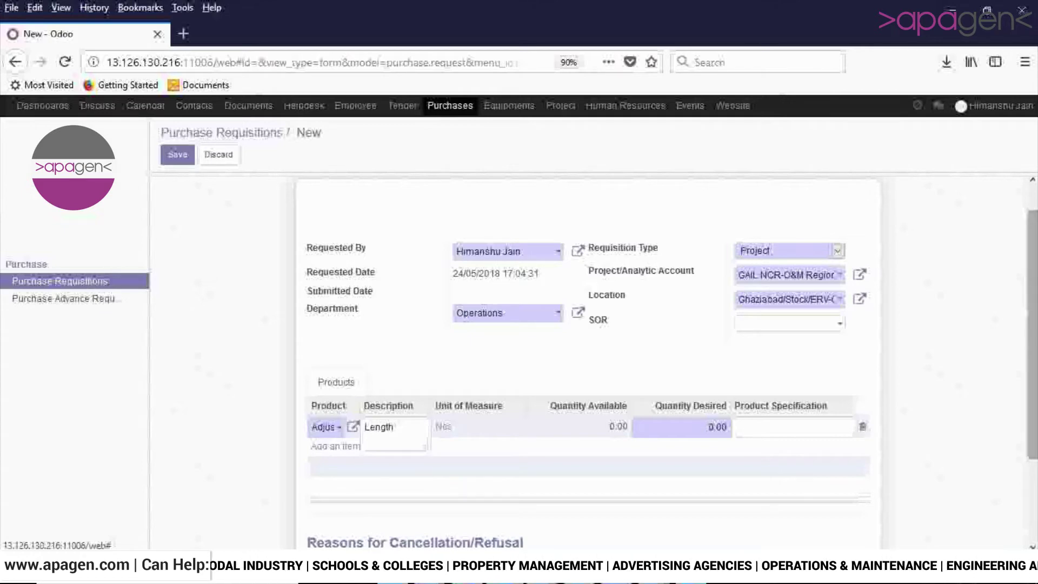
- Enter "Length" as the wrench line's product specification and set its desired quantity to 12
left_click_drag(1031, 317, 1031, 331)
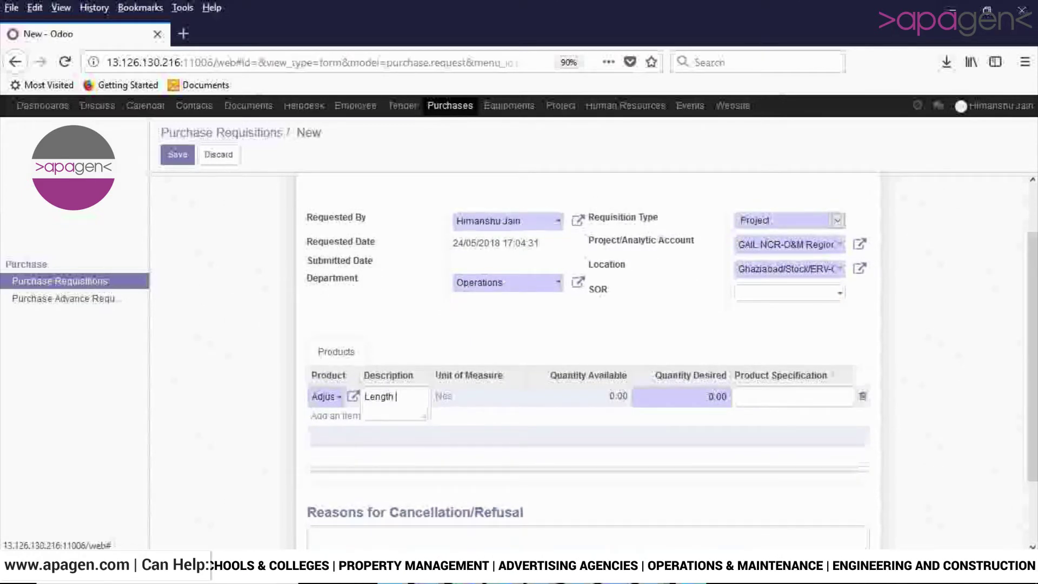
left_click(738, 396)
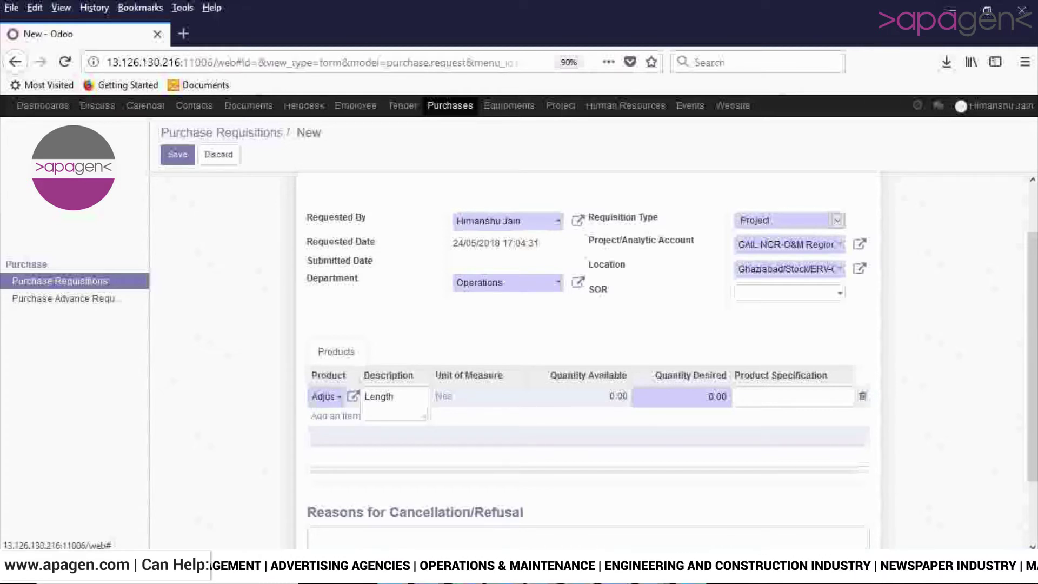
type("12")
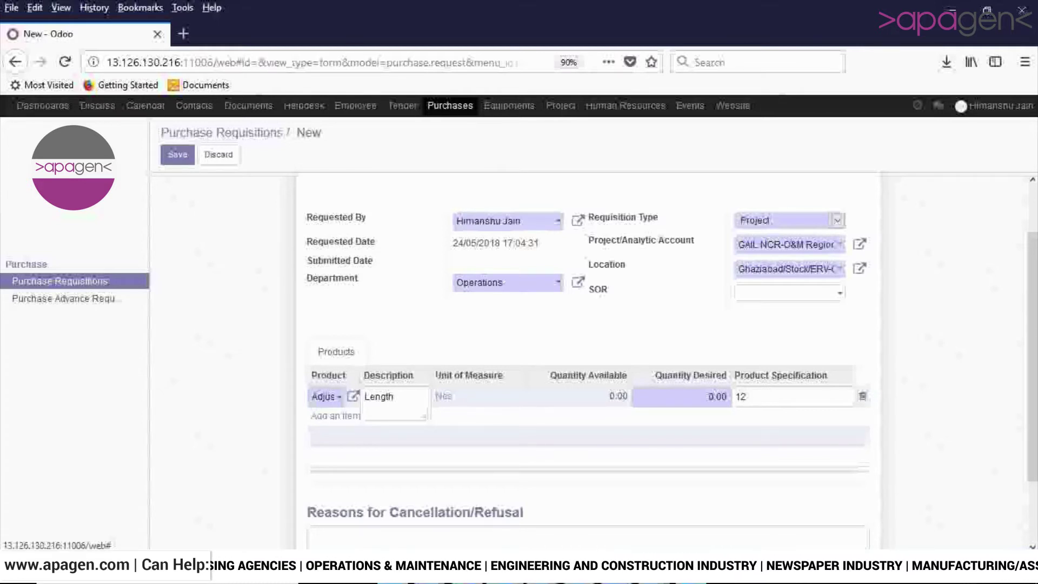
key("ctrl+a")
key("BackSpace")
type("L")
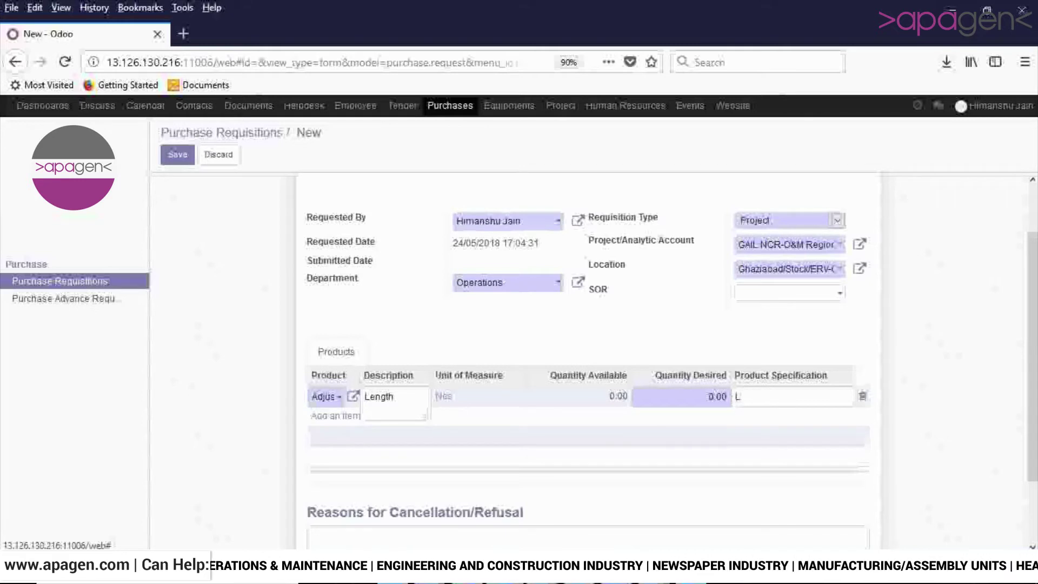
type("ength")
double_click(710, 396)
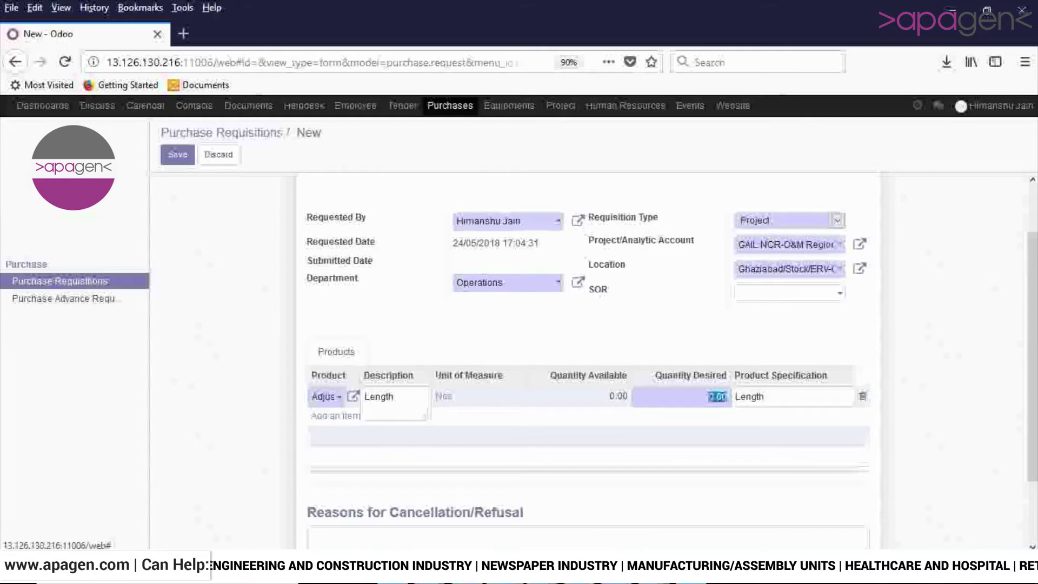
key("BackSpace")
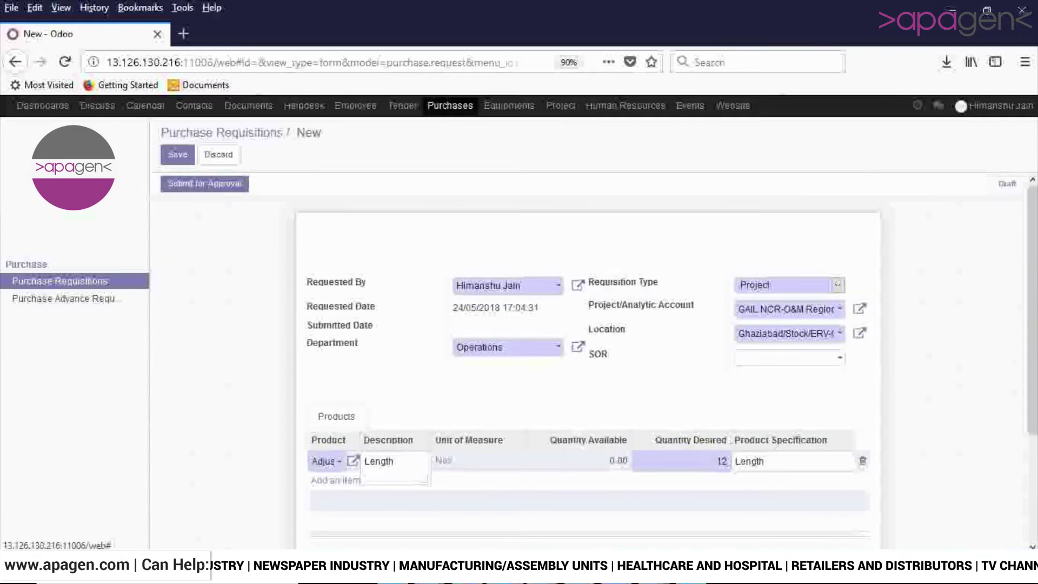
- Save the new purchase requisition and submit it for approval
left_click(178, 154)
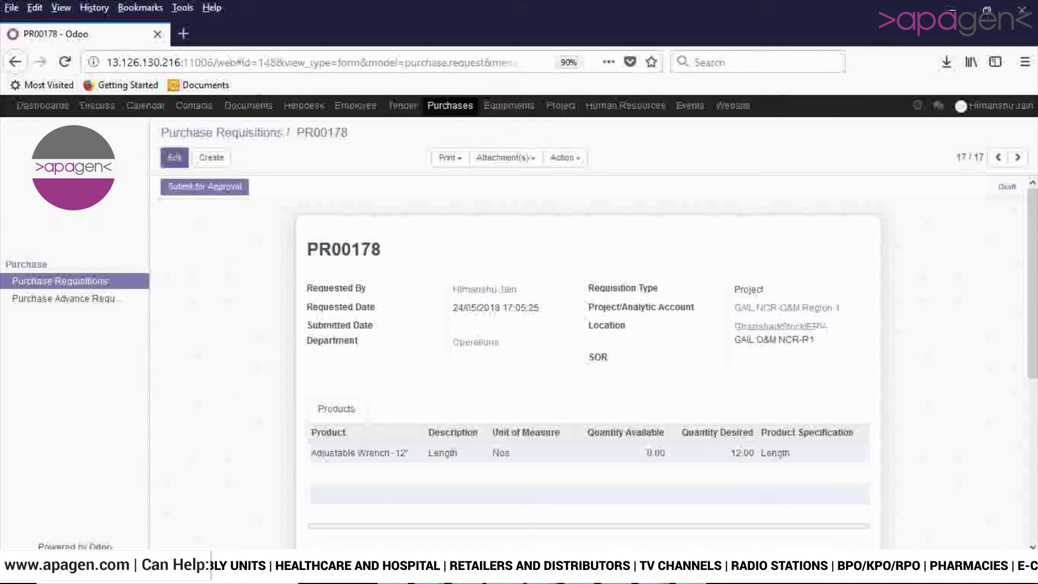
left_click(174, 158)
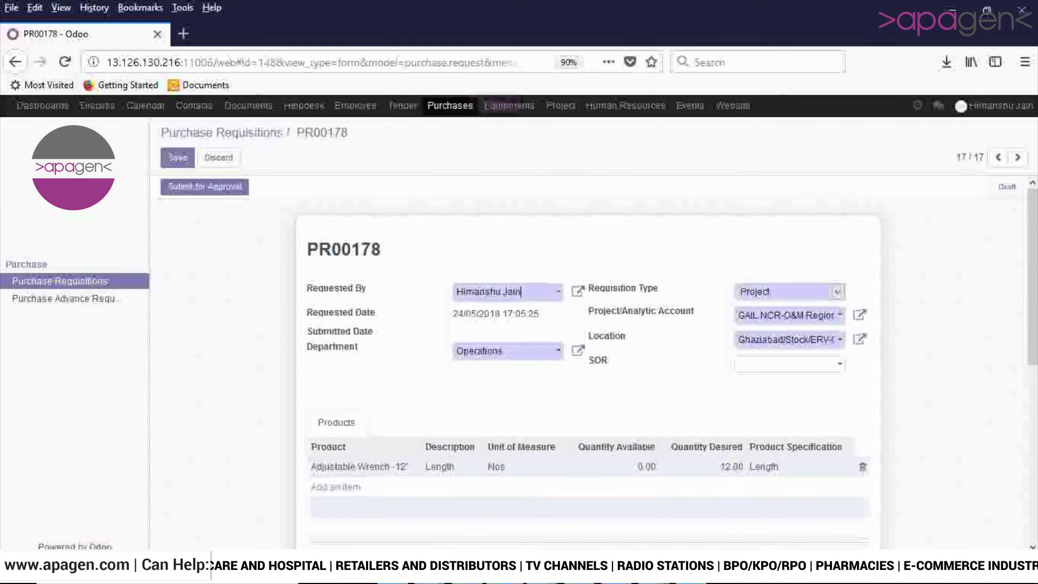
left_click(178, 157)
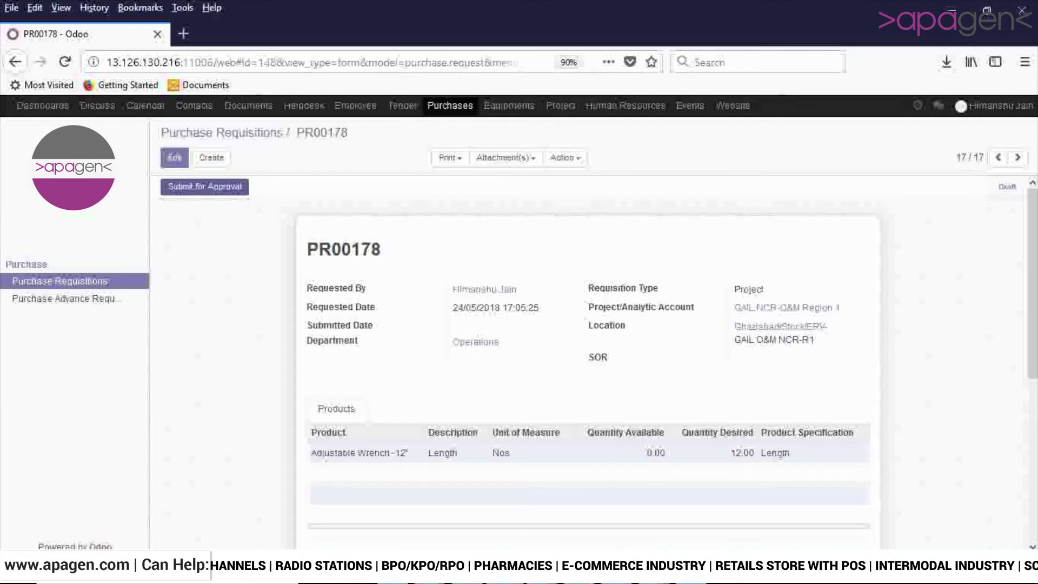
left_click(204, 187)
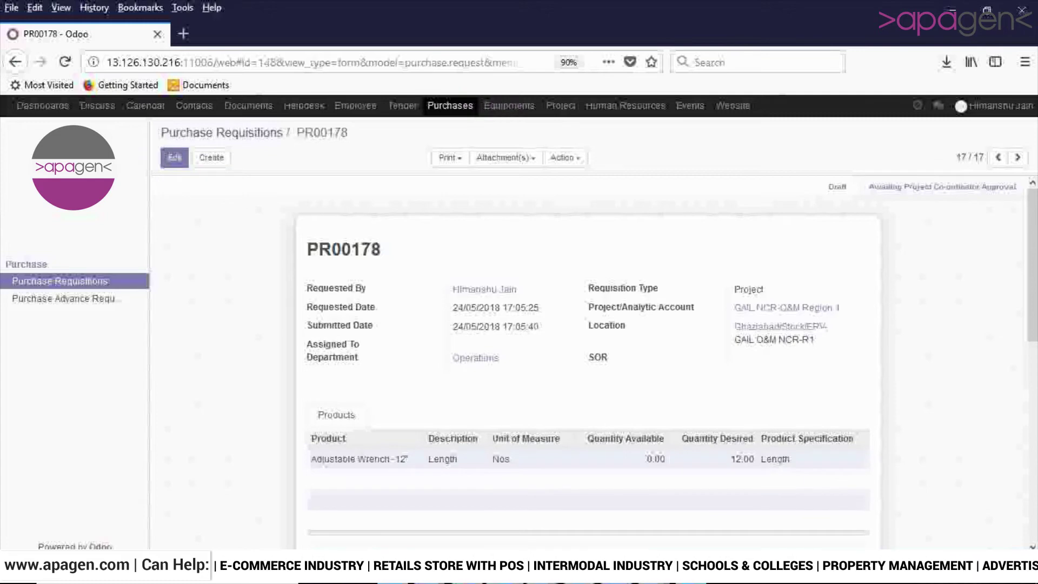
- Return to the purchase requisitions list and review the status of each requisition
key("alt+Left")
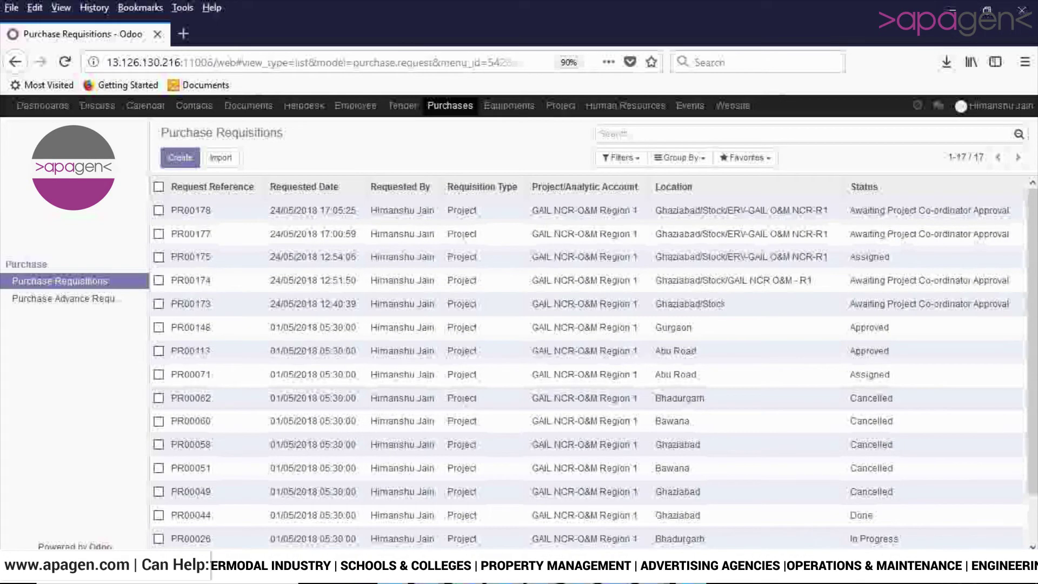
scroll(587, 362, "down", 2)
scroll(587, 362, "up", 2)
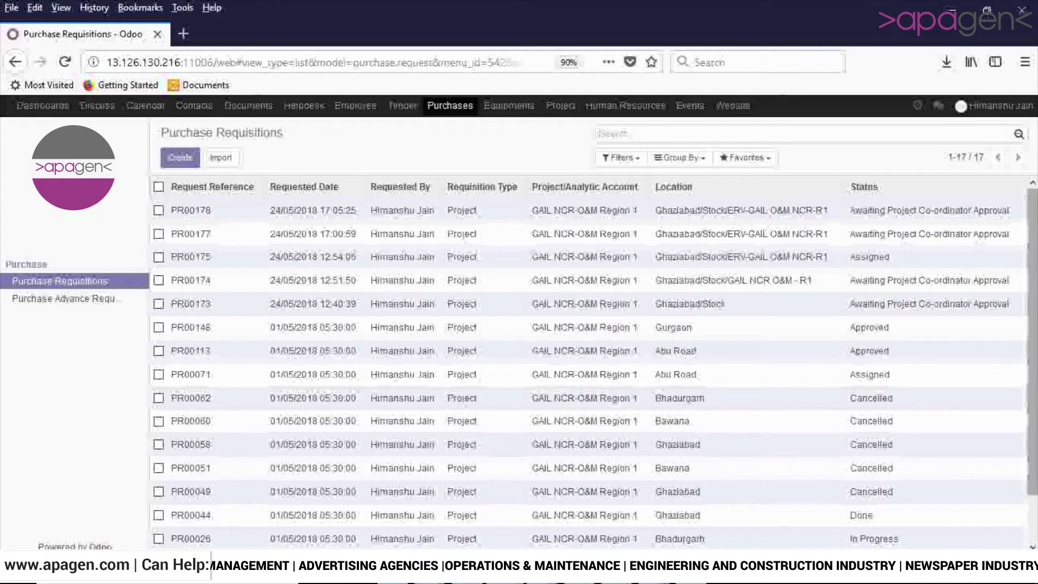
scroll(587, 362, "down", 2)
scroll(587, 363, "up", 2)
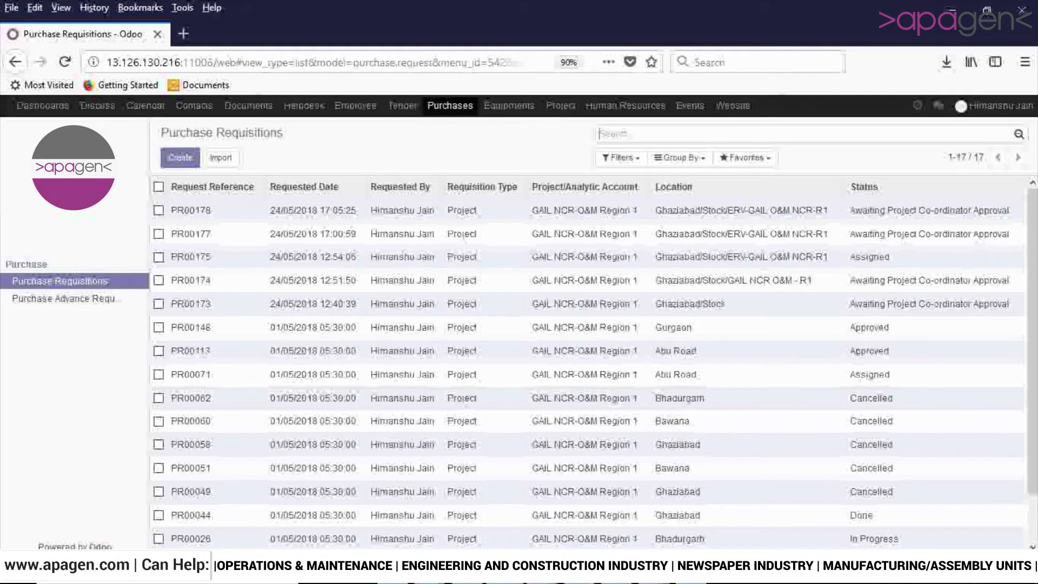
scroll(587, 362, "down", 1)
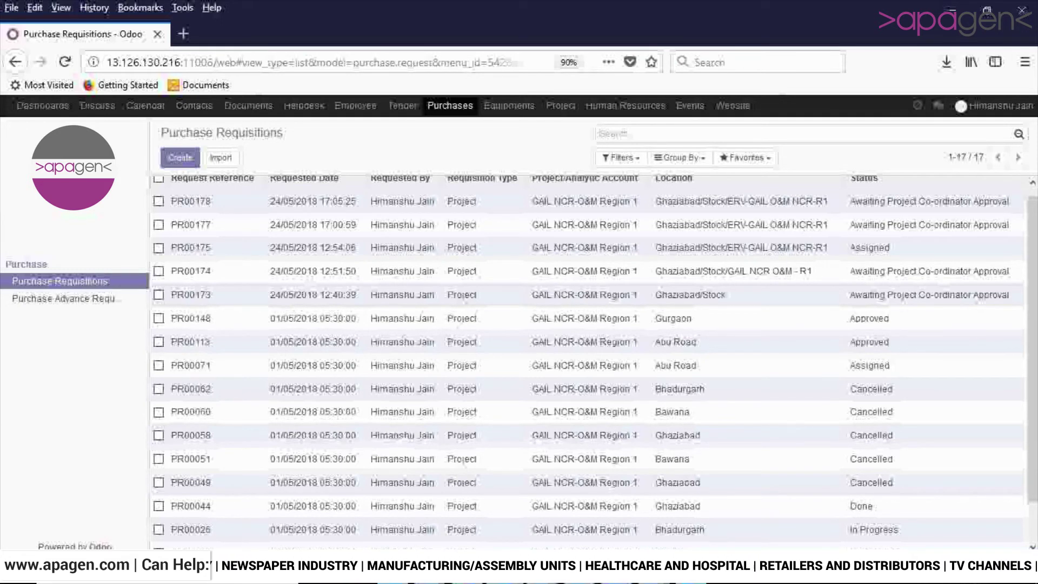
scroll(587, 362, "down", 3)
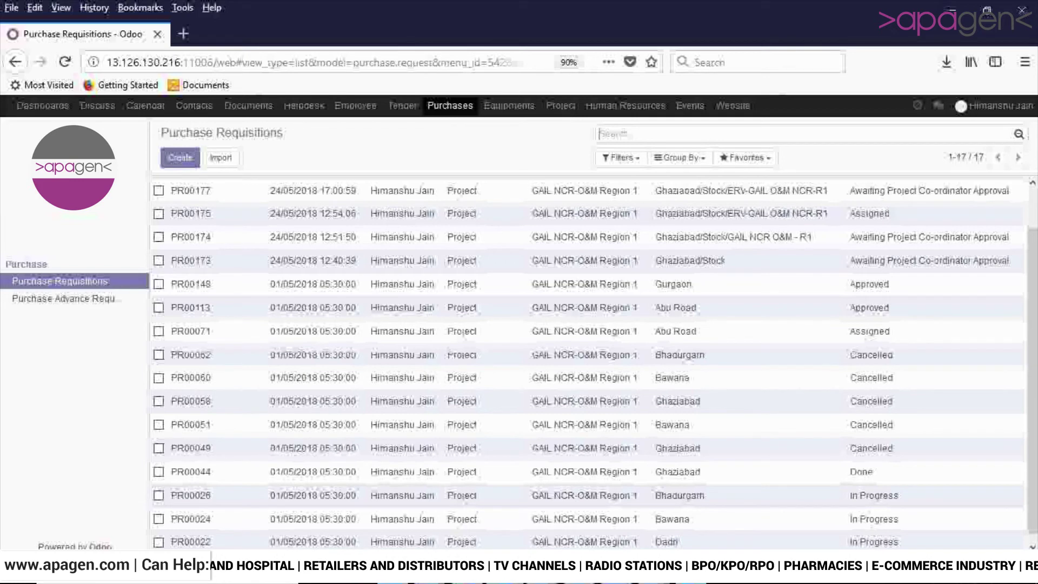
scroll(587, 362, "down", 1)
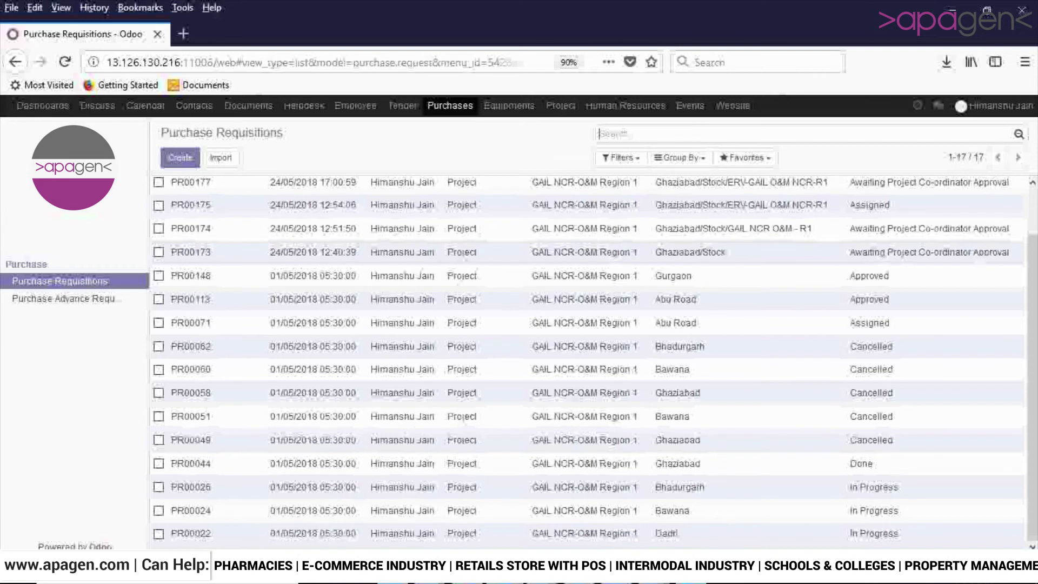
scroll(587, 362, "up", 2)
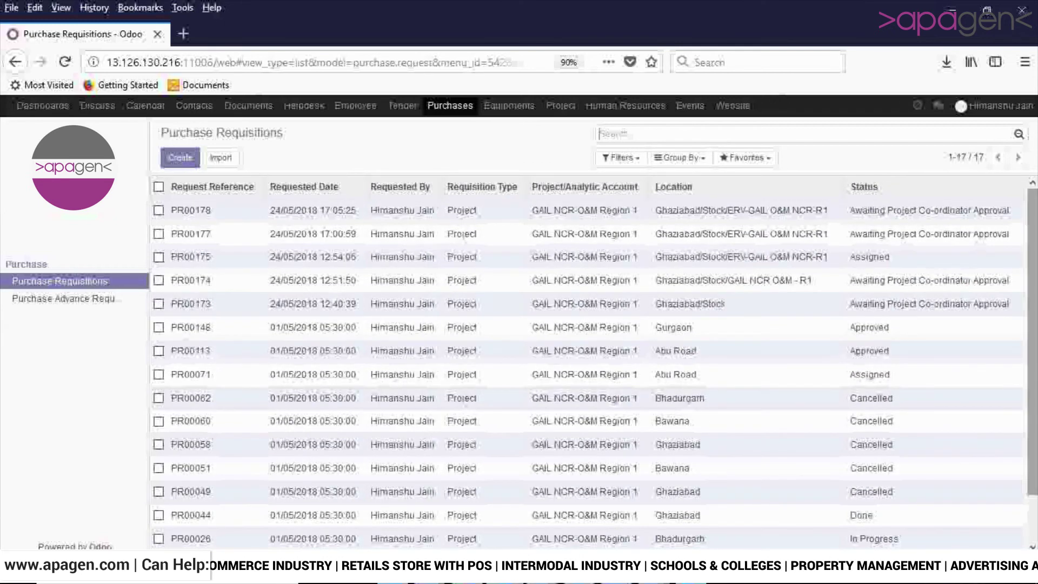